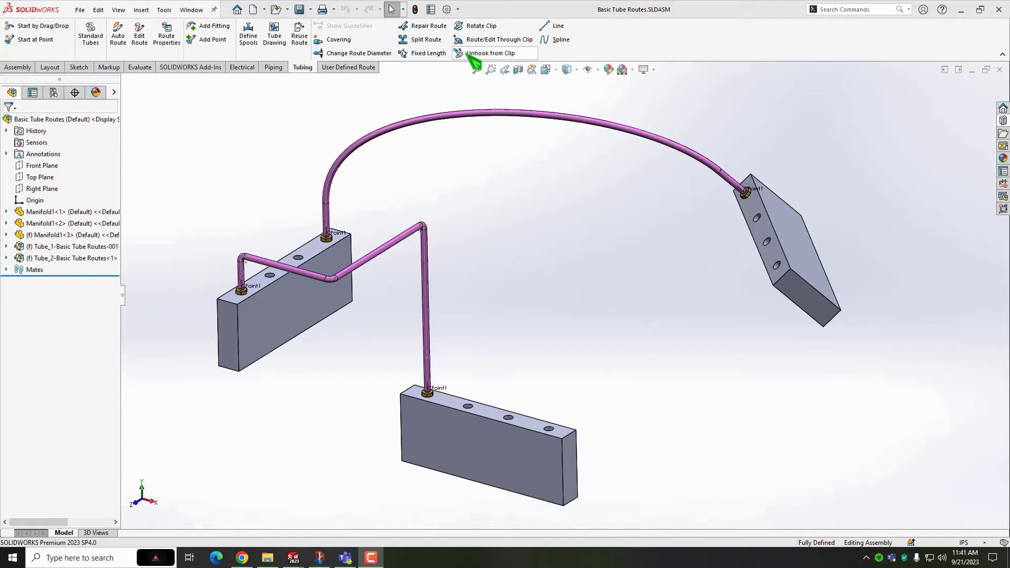
Confirm the SOLIDWORKS Routing add-in is enabled in the Add-Ins dialog.
{"action": "left_click", "coordinate": [457, 9]}
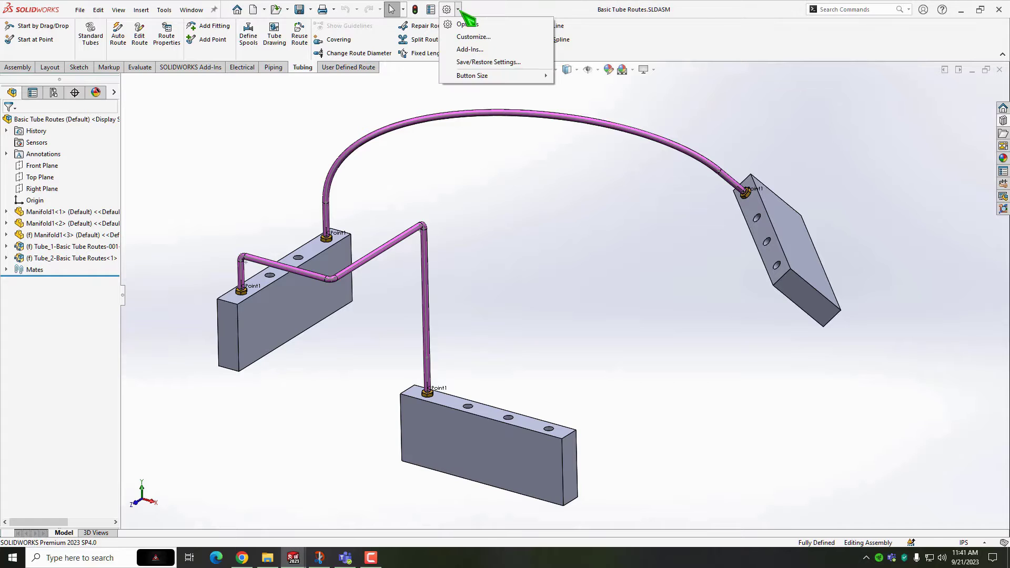
{"action": "left_click", "coordinate": [485, 50]}
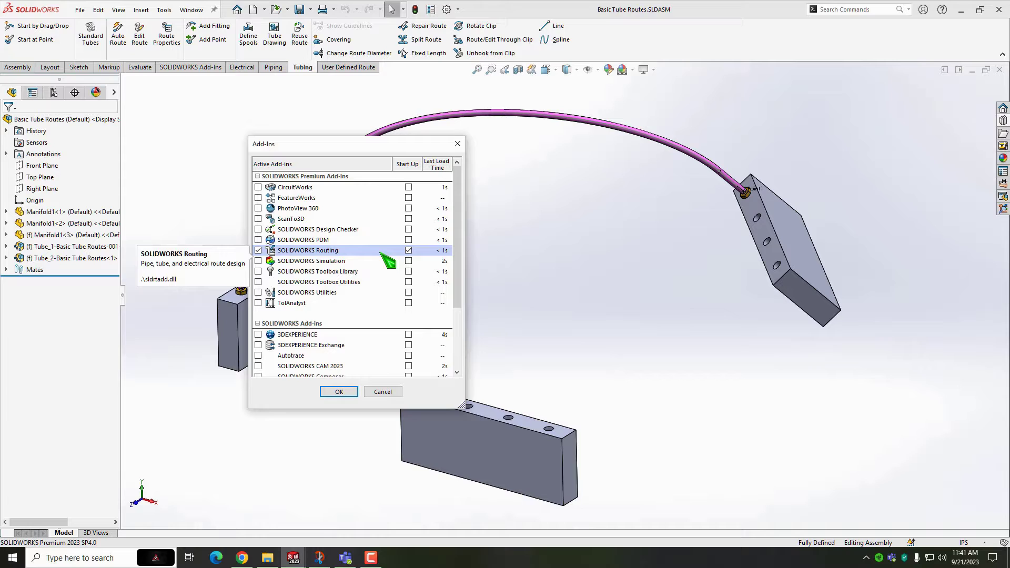
{"action": "left_click", "coordinate": [339, 392]}
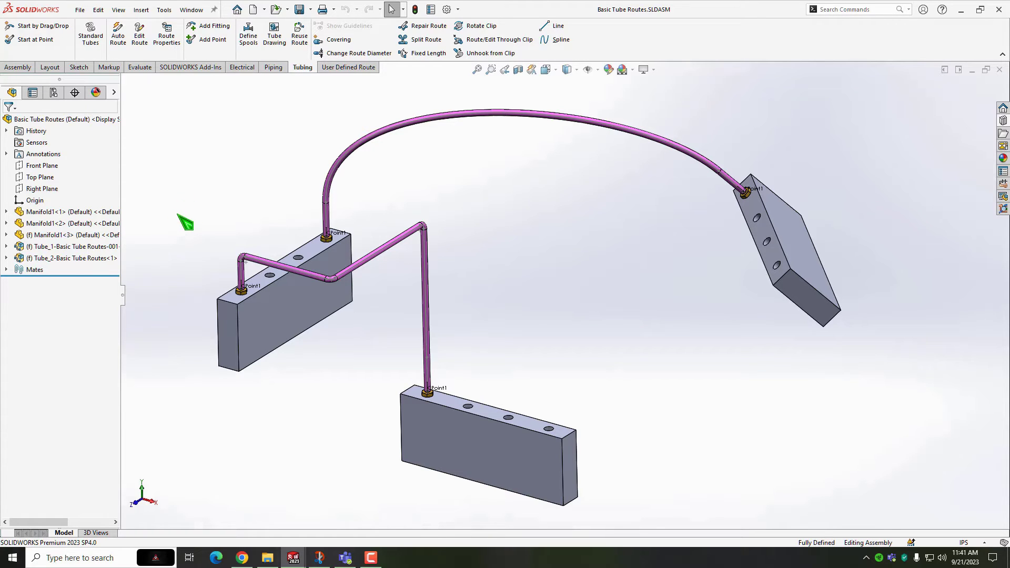
Highlight Tube_1 and Tube_2 in the tree to identify each tube, then clear the selection.
{"action": "left_click", "coordinate": [79, 246]}
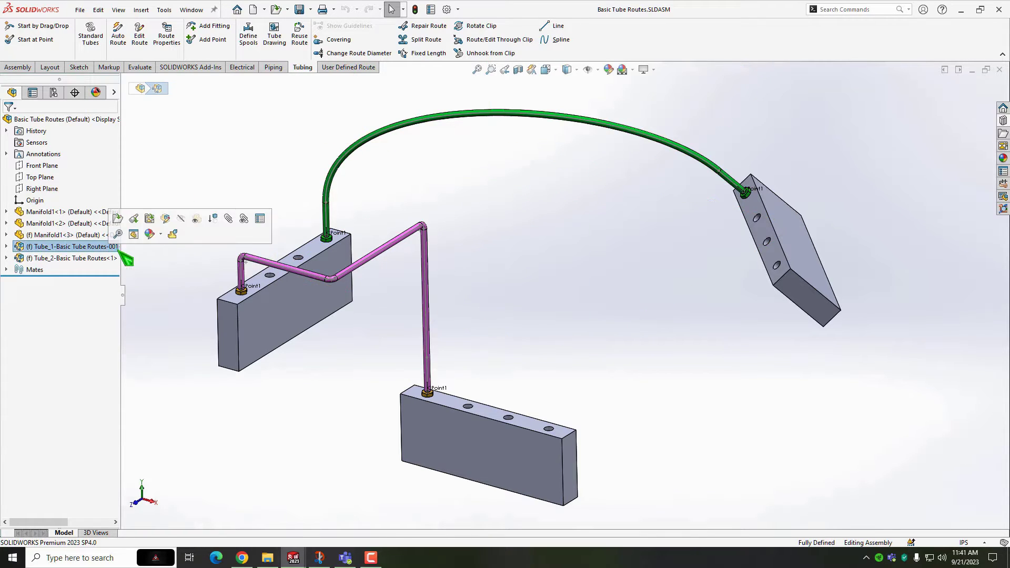
{"action": "left_click", "coordinate": [116, 259]}
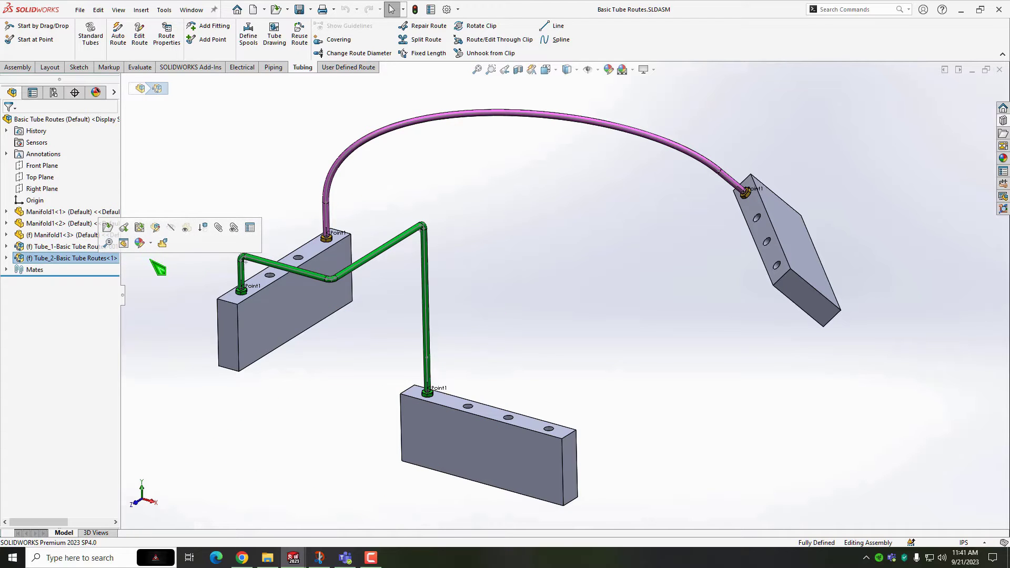
{"action": "left_click", "coordinate": [158, 261]}
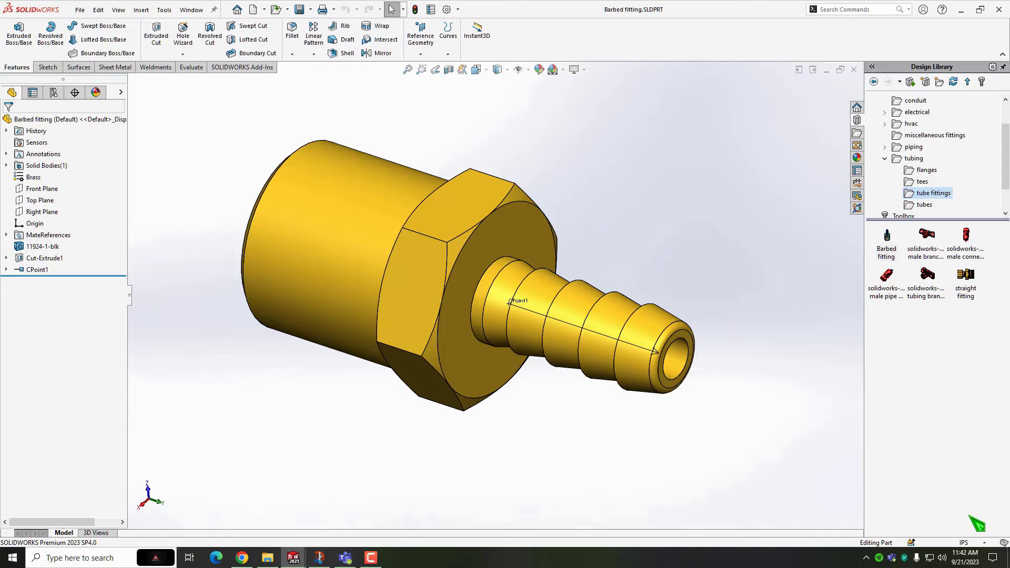
{"action": "right_click", "coordinate": [615, 42]}
{"action": "mouse_move", "coordinate": [636, 74]}
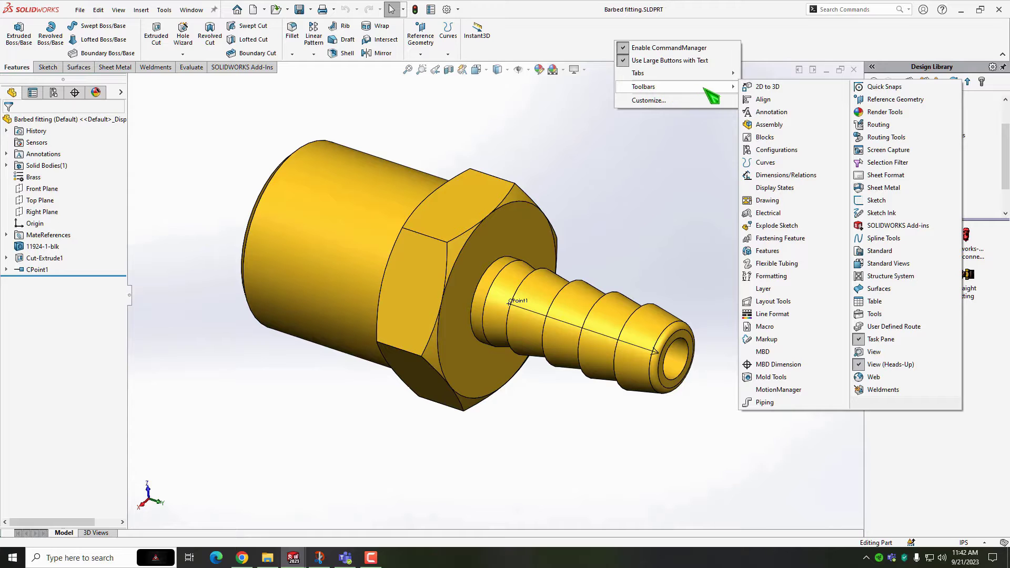
{"action": "left_click", "coordinate": [901, 138]}
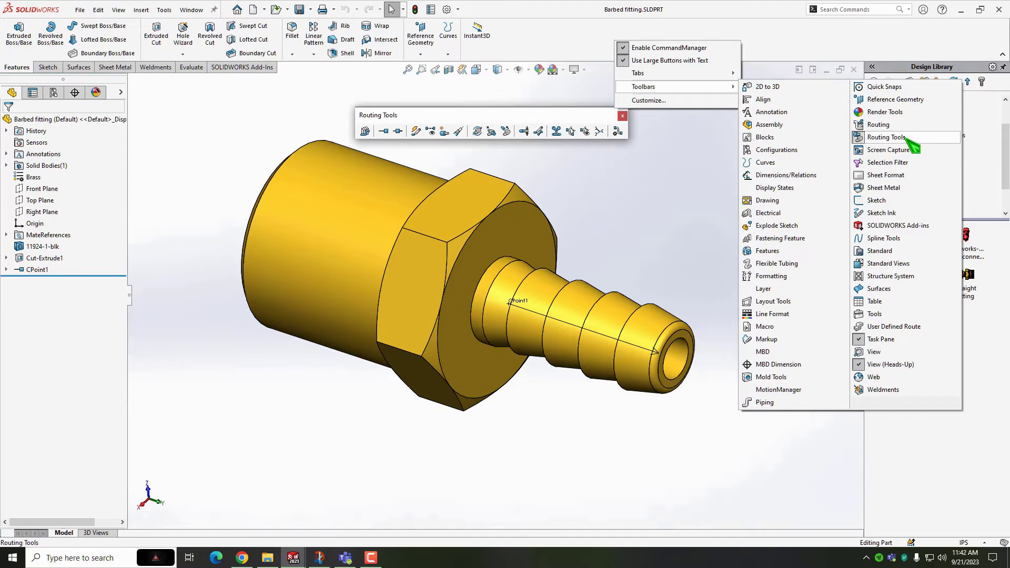
{"action": "left_click", "coordinate": [691, 166]}
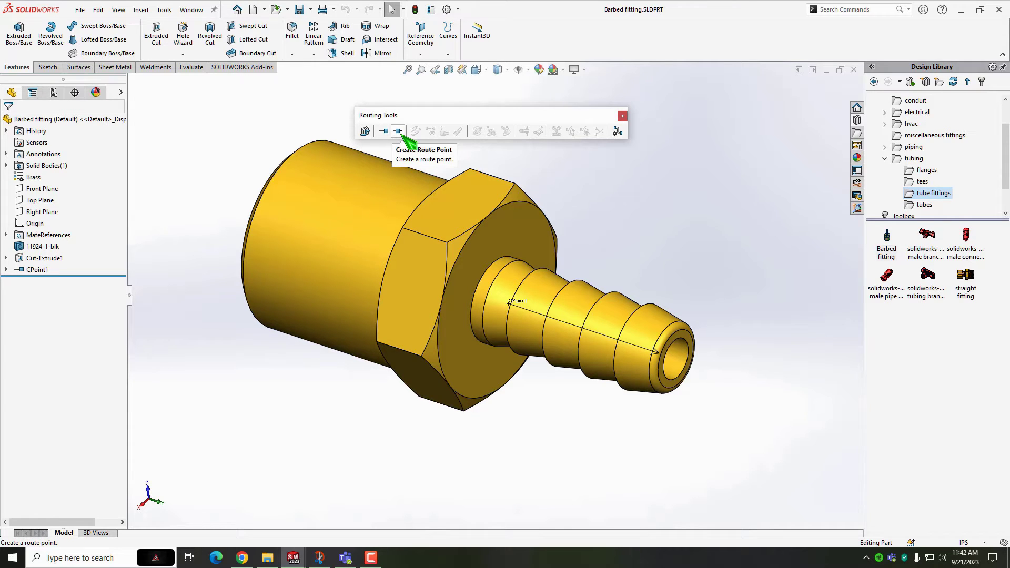
Expand the Reference Geometry flyout while reviewing the Barbed fitting part.
{"action": "left_click", "coordinate": [428, 55]}
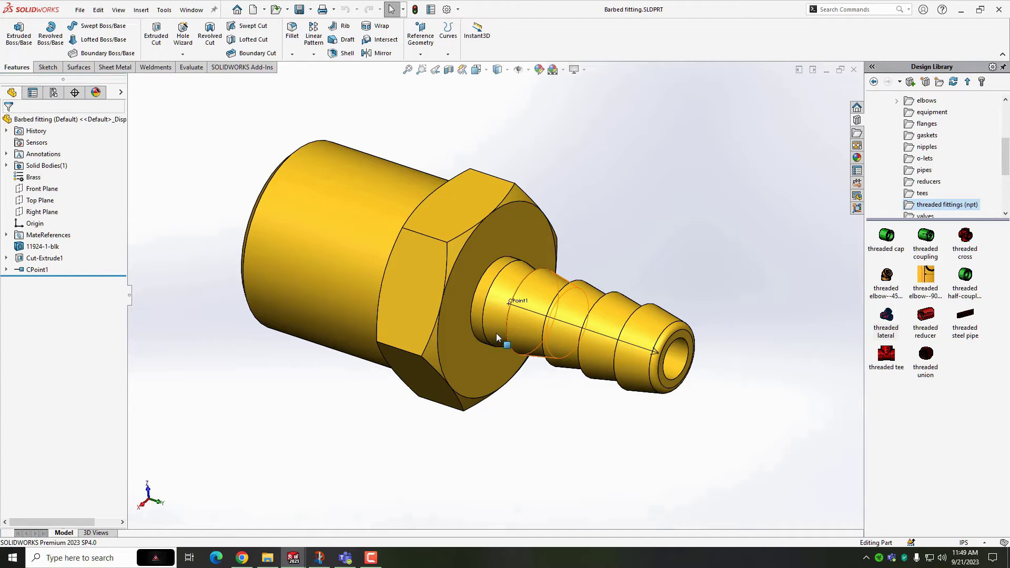
Review CPoint1's settings: Edge<1> barb edge, Tube route type, and 0.25in diameter.
{"action": "left_click", "coordinate": [46, 270]}
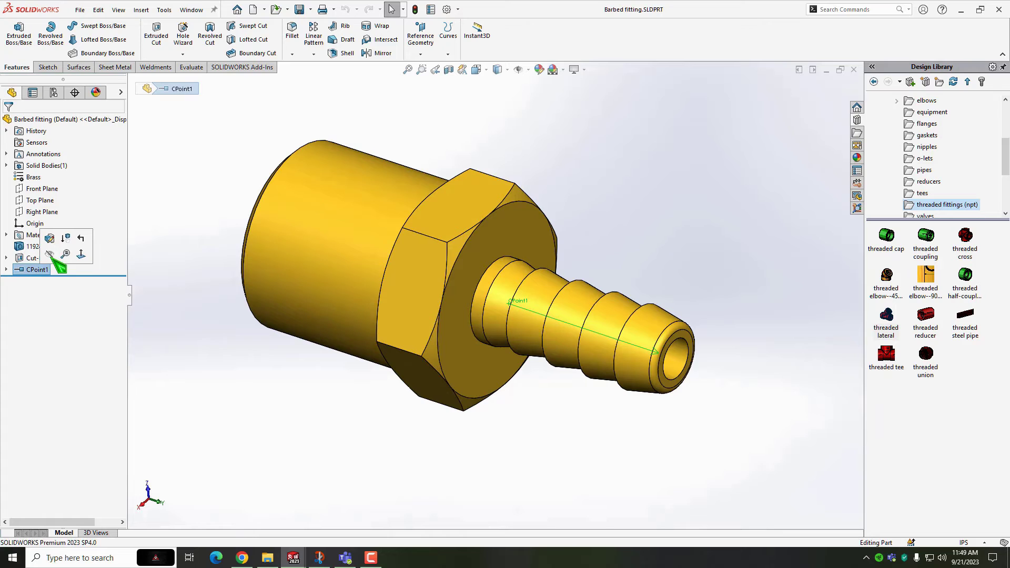
{"action": "left_click", "coordinate": [50, 238]}
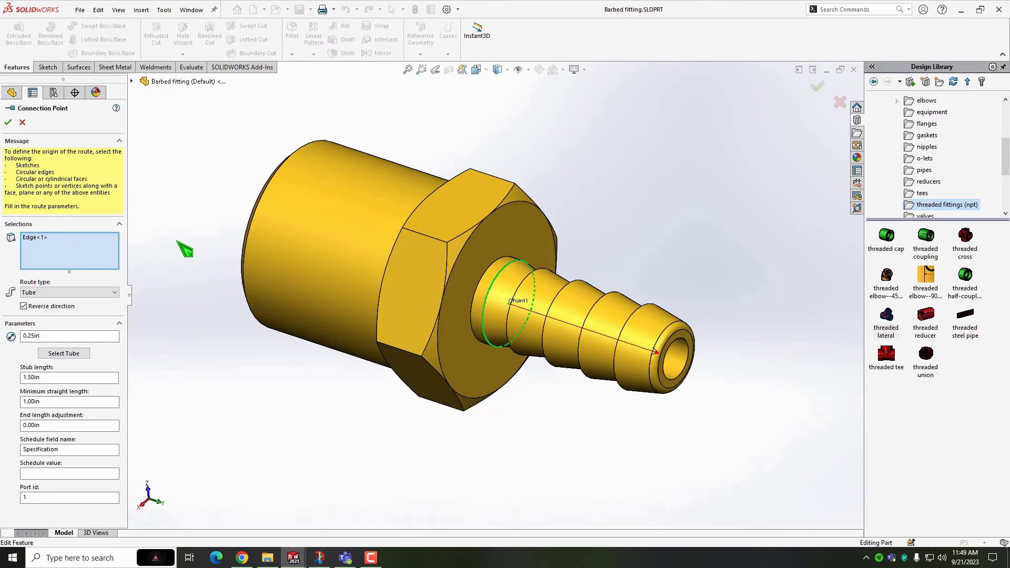
{"action": "left_click", "coordinate": [41, 238]}
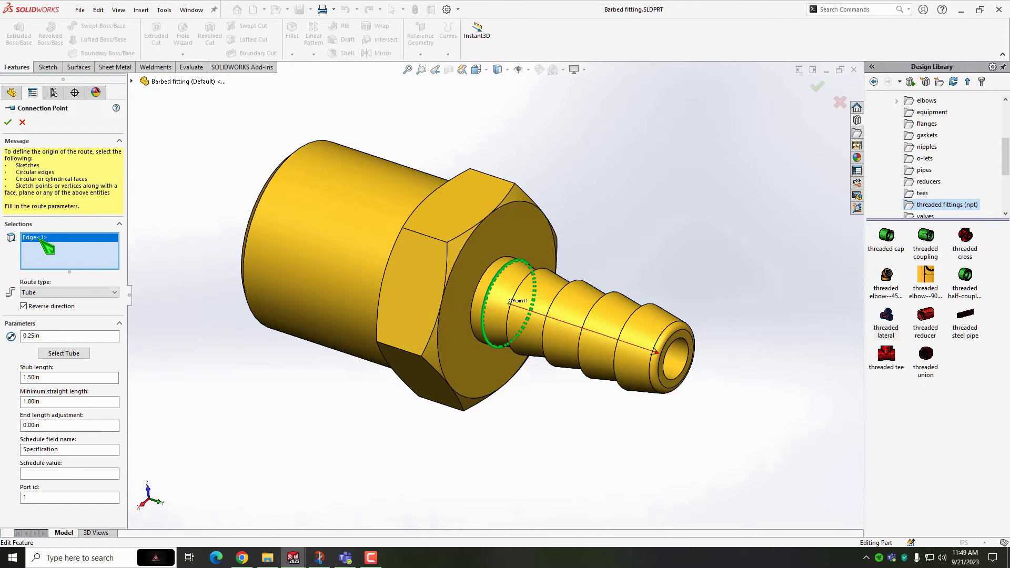
{"action": "left_click", "coordinate": [116, 293]}
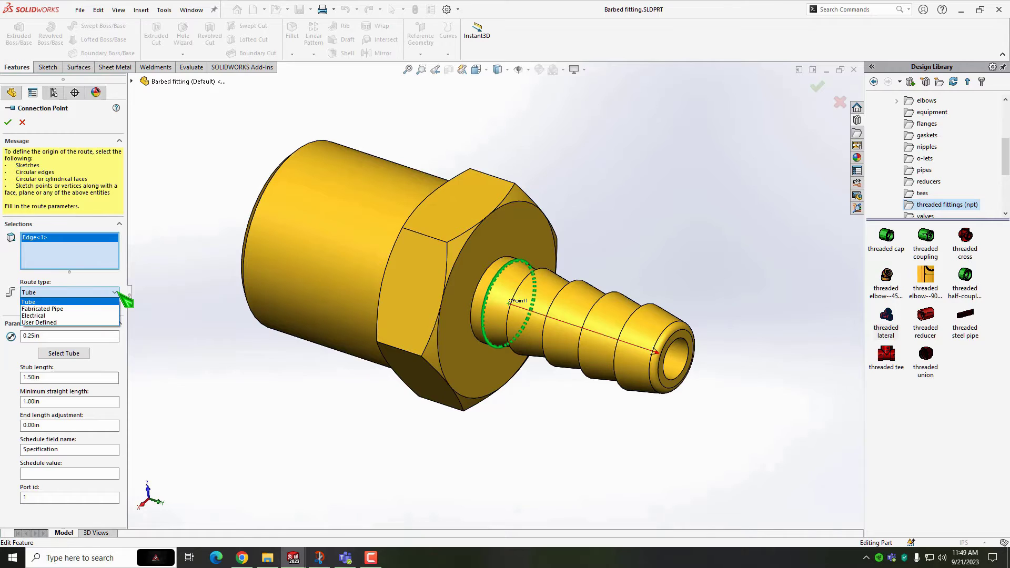
{"action": "left_click", "coordinate": [116, 293]}
{"action": "left_click", "coordinate": [46, 337]}
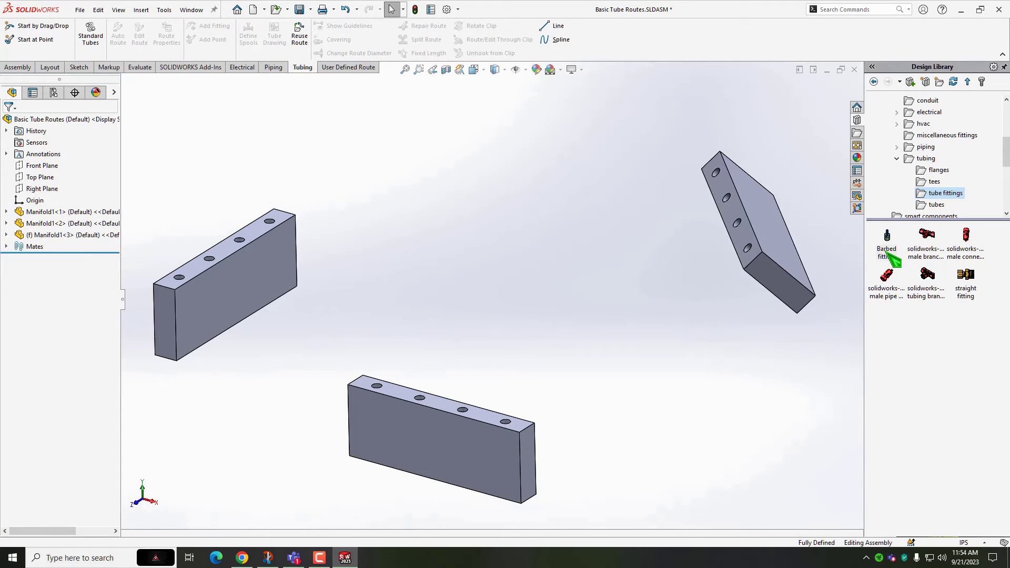
Place a Barbed fitting on the tilted manifold's top port with .250in OD x .028in wall flexible-hose route properties.
{"action": "mouse_move", "coordinate": [887, 251]}
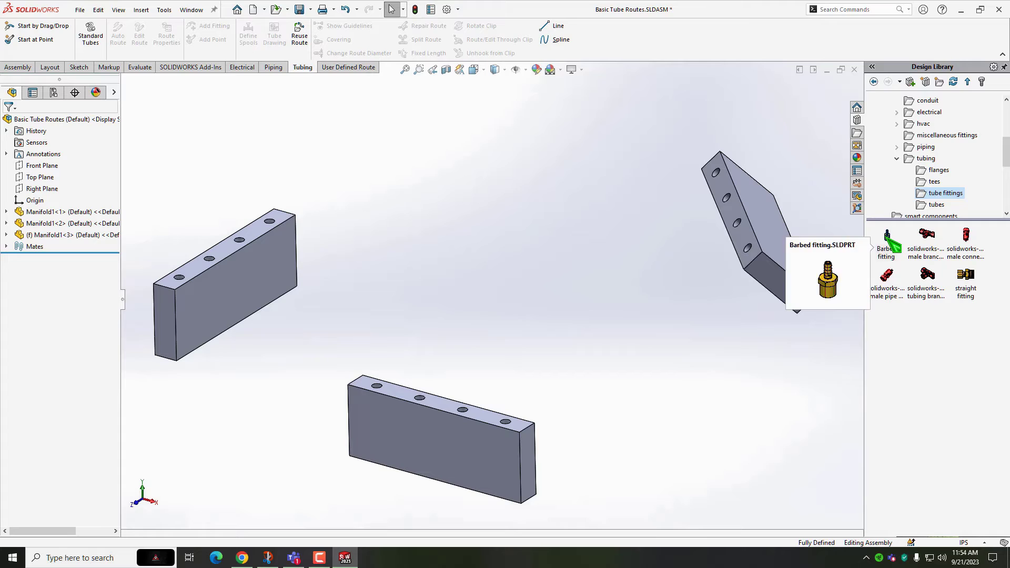
{"action": "left_click_drag", "start_coordinate": [888, 241], "coordinate": [727, 172]}
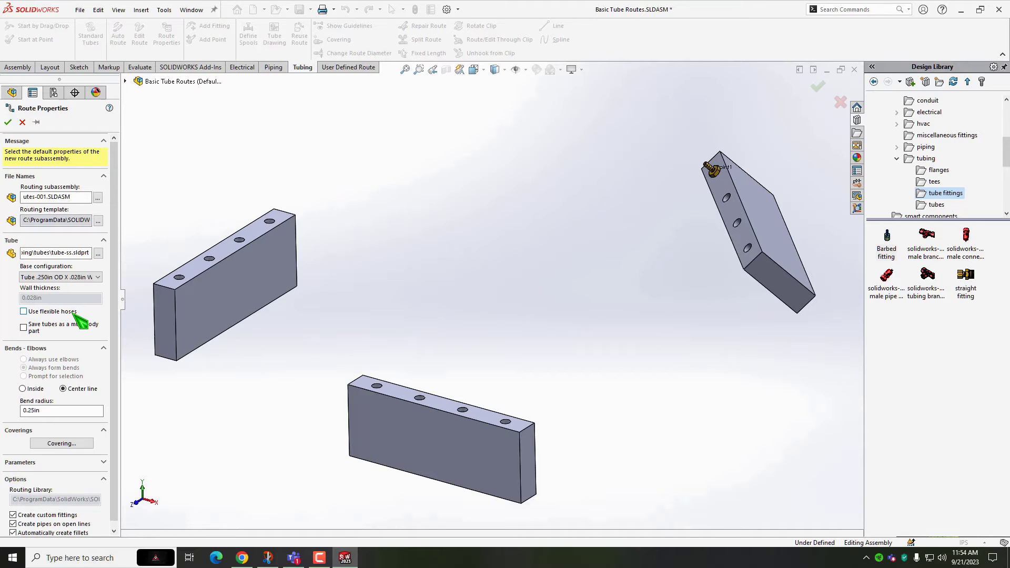
{"action": "left_click", "coordinate": [98, 278]}
{"action": "left_click", "coordinate": [99, 278]}
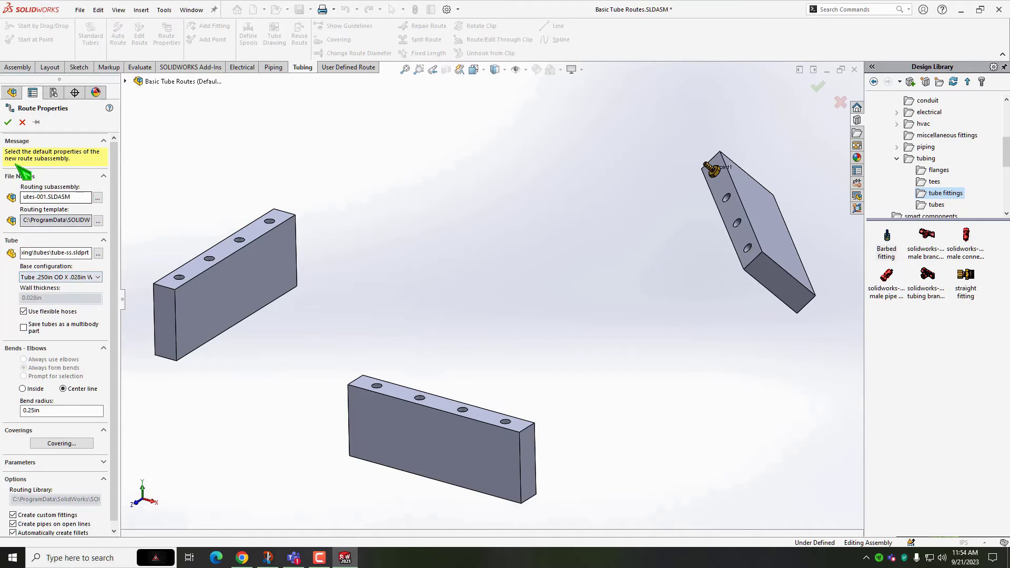
{"action": "left_click", "coordinate": [7, 122]}
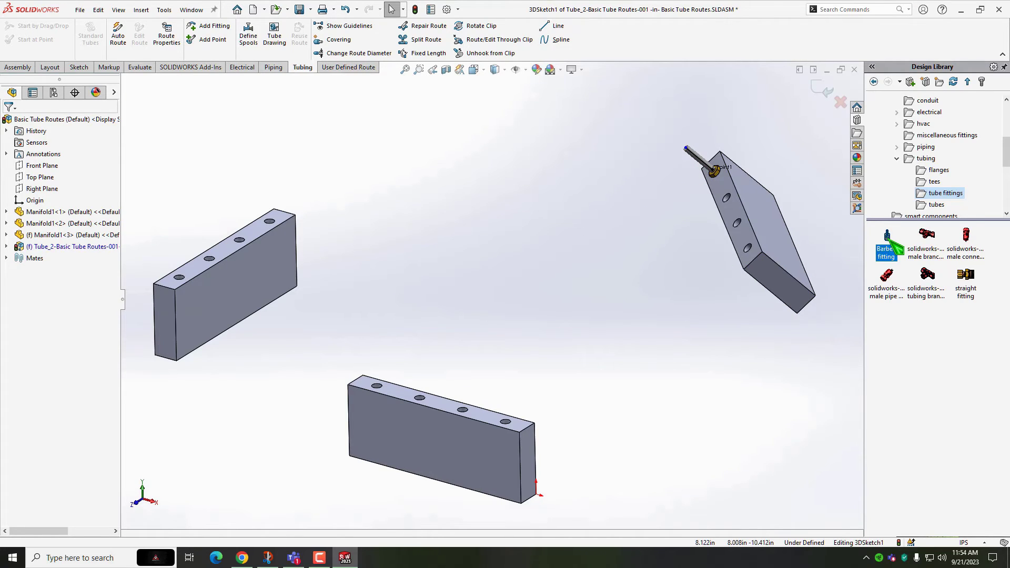
Place a second Barbed fitting at Point1 on the left manifold and auto-route a curved flexible tube to the right fitting.
{"action": "left_click_drag", "start_coordinate": [888, 238], "coordinate": [275, 221]}
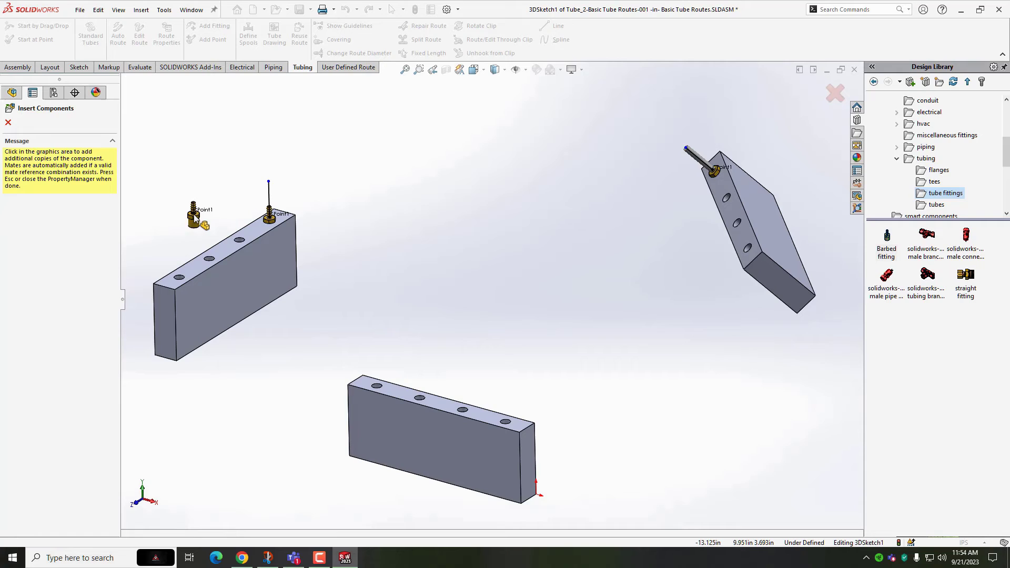
{"action": "left_click", "coordinate": [8, 123]}
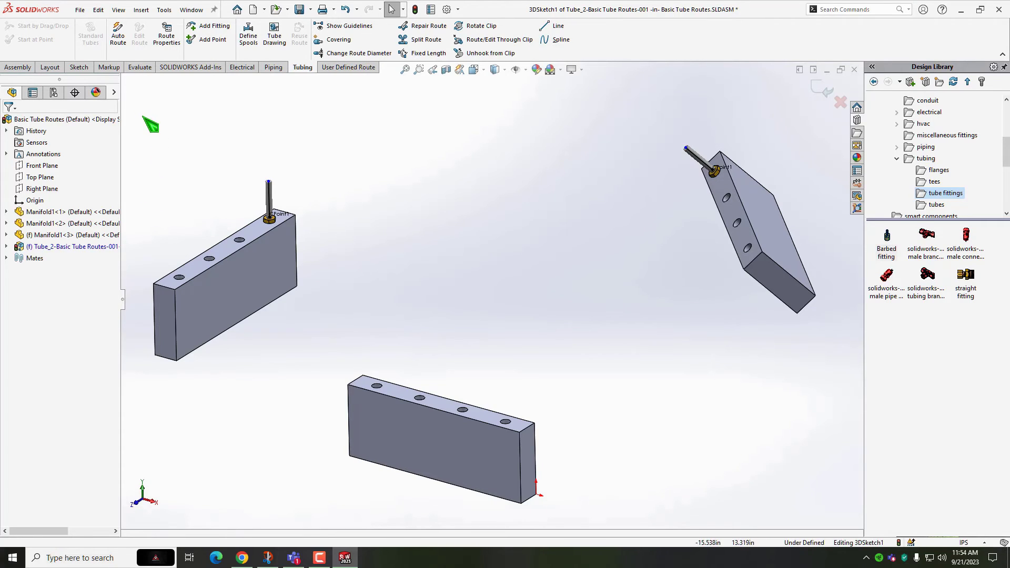
{"action": "left_click", "coordinate": [119, 37]}
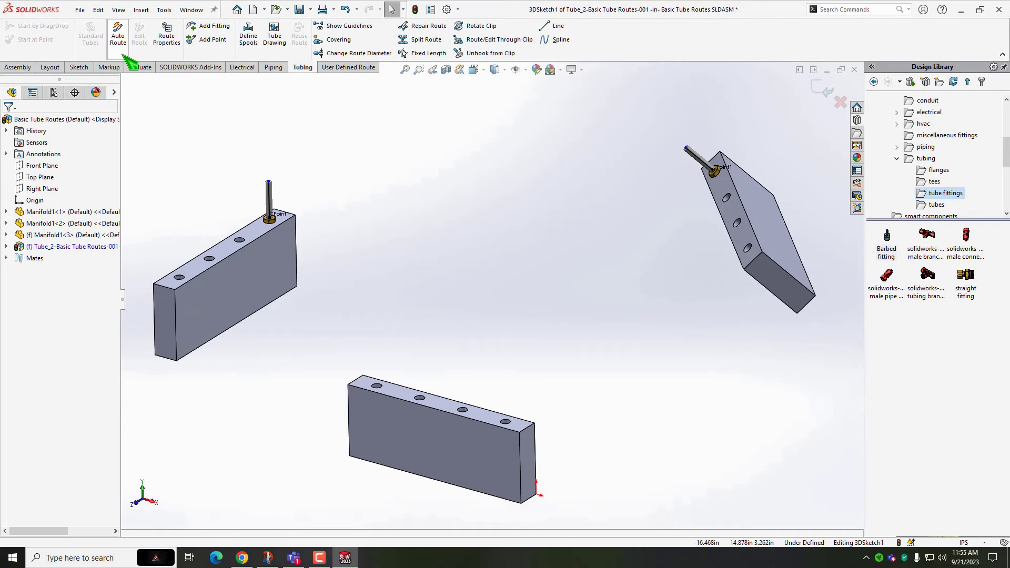
{"action": "left_click", "coordinate": [269, 182]}
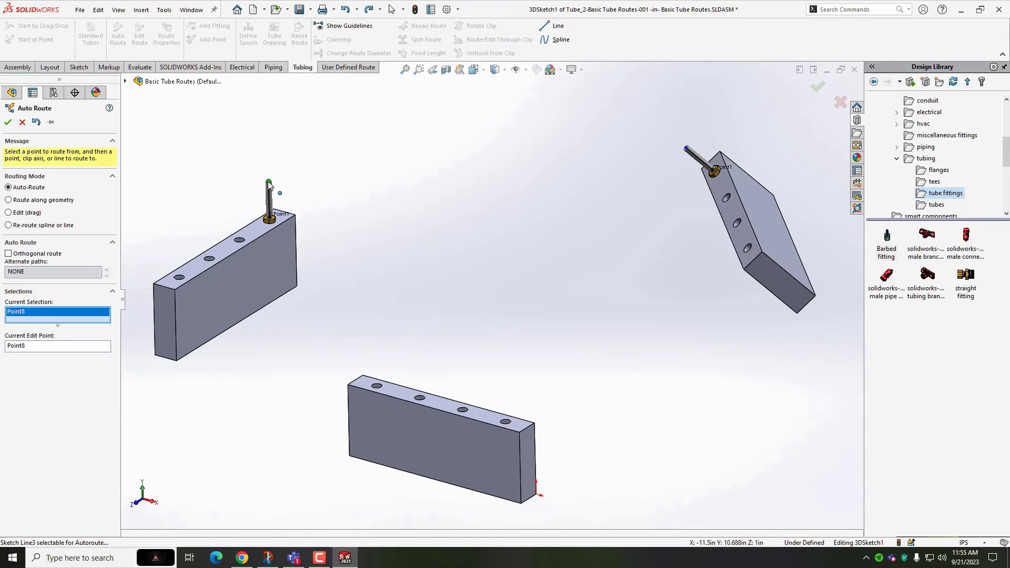
{"action": "left_click", "coordinate": [686, 149]}
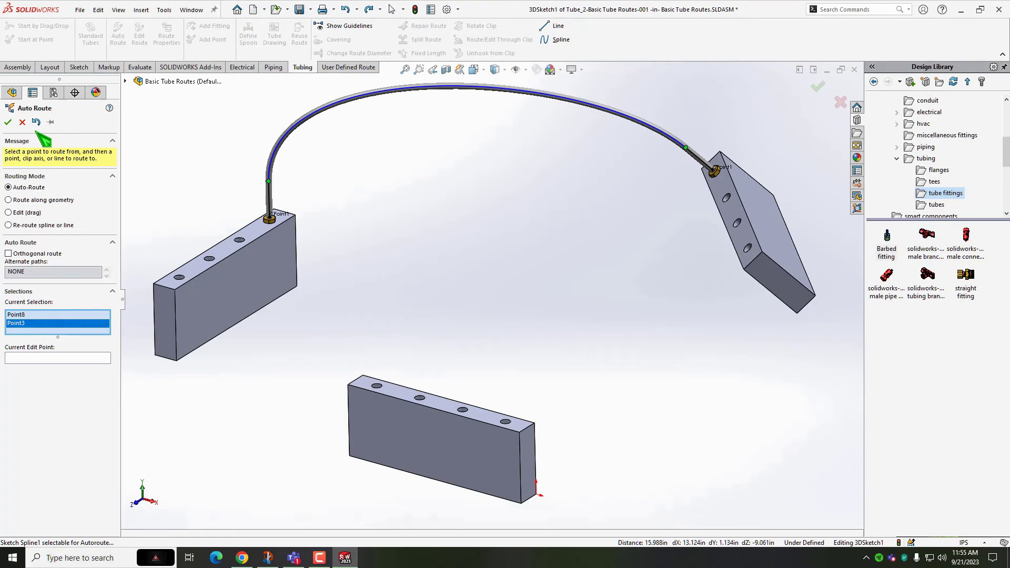
{"action": "left_click", "coordinate": [8, 123]}
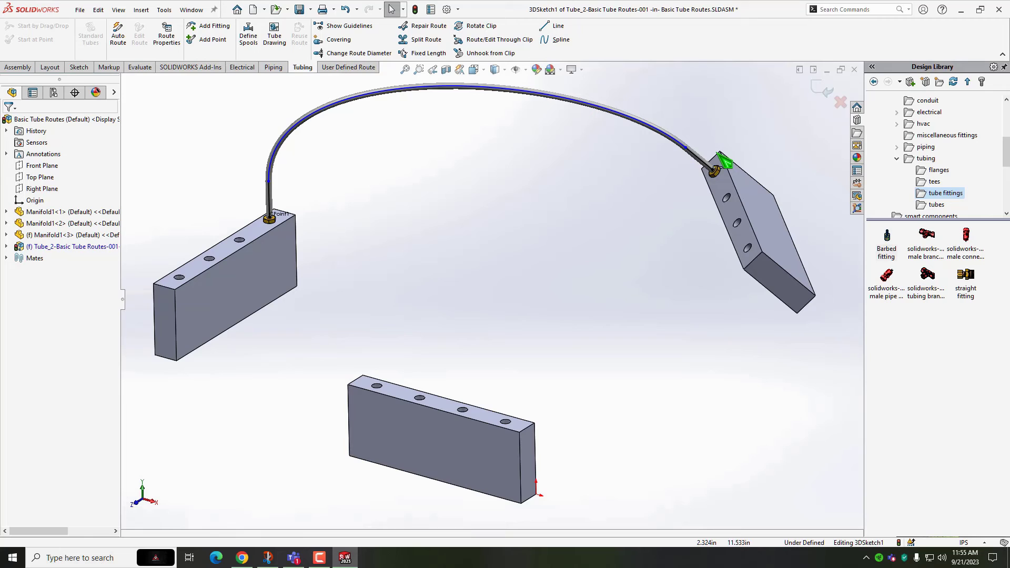
{"action": "left_click", "coordinate": [825, 94]}
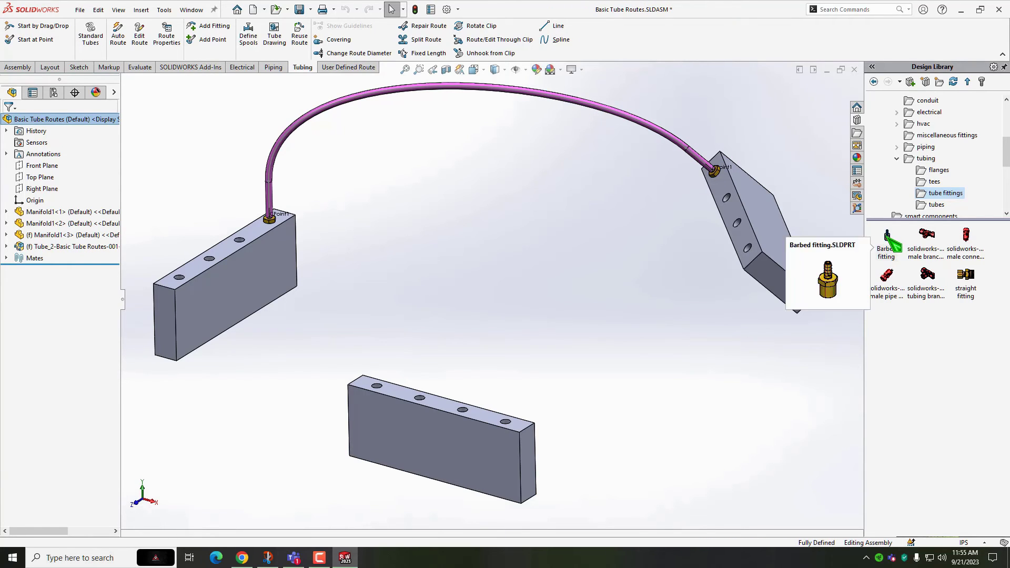
Place Barbed fittings on a second left-block hole and on the lower block, keeping default route properties.
{"action": "left_click_drag", "start_coordinate": [888, 240], "coordinate": [216, 259]}
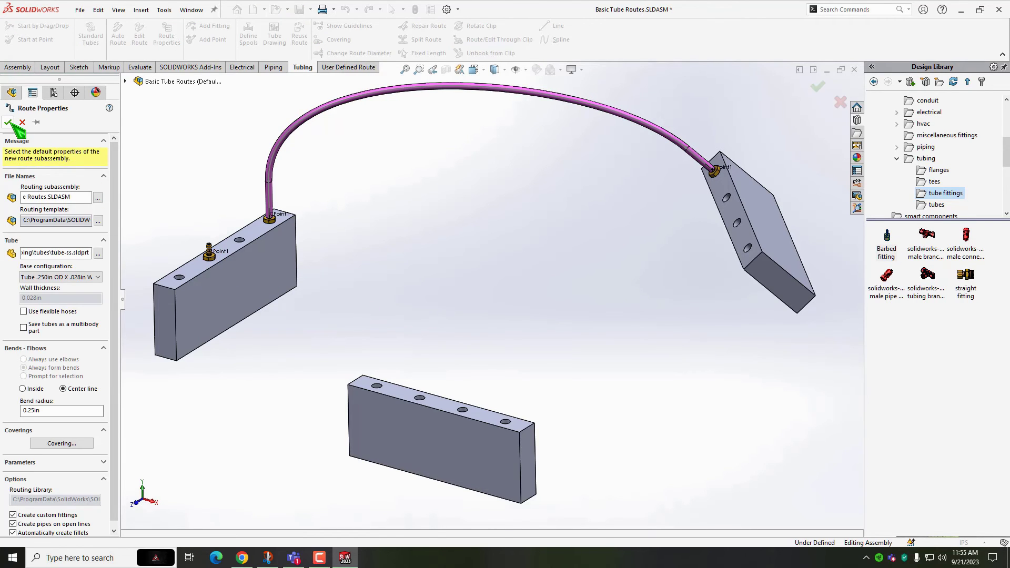
{"action": "left_click", "coordinate": [8, 122]}
{"action": "left_click_drag", "start_coordinate": [888, 241], "coordinate": [469, 415]}
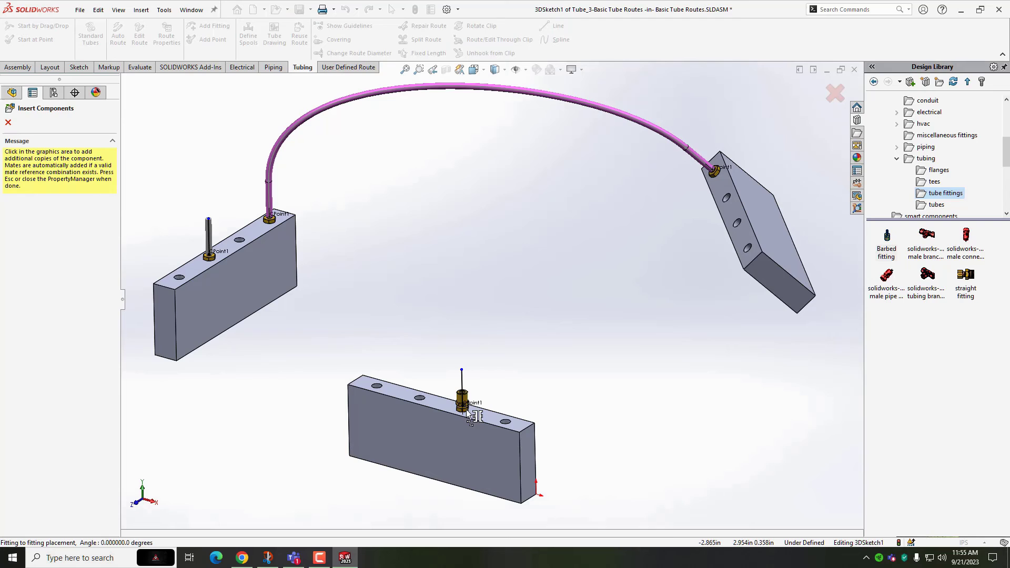
{"action": "key", "text": "Escape"}
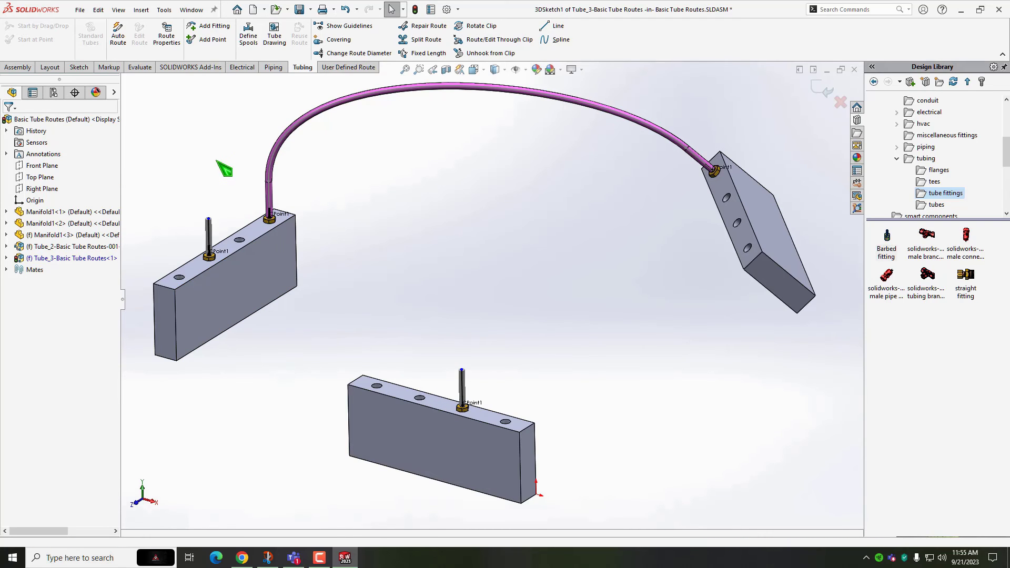
Auto-route an orthogonal tube between the two new fittings using alternate path Solution 2-X,Z,Y.
{"action": "left_click", "coordinate": [124, 44]}
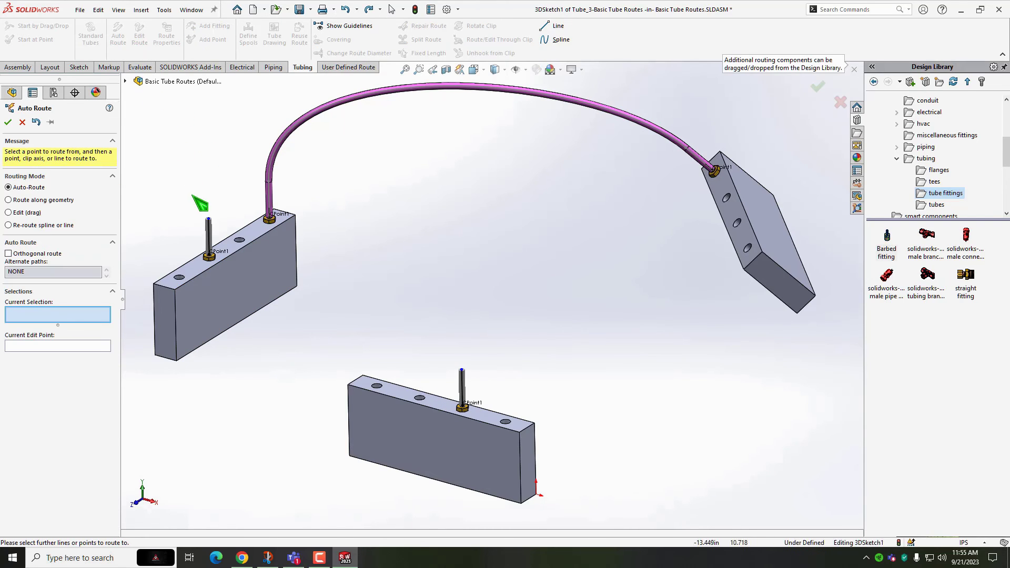
{"action": "left_click", "coordinate": [209, 219]}
{"action": "left_click", "coordinate": [463, 371]}
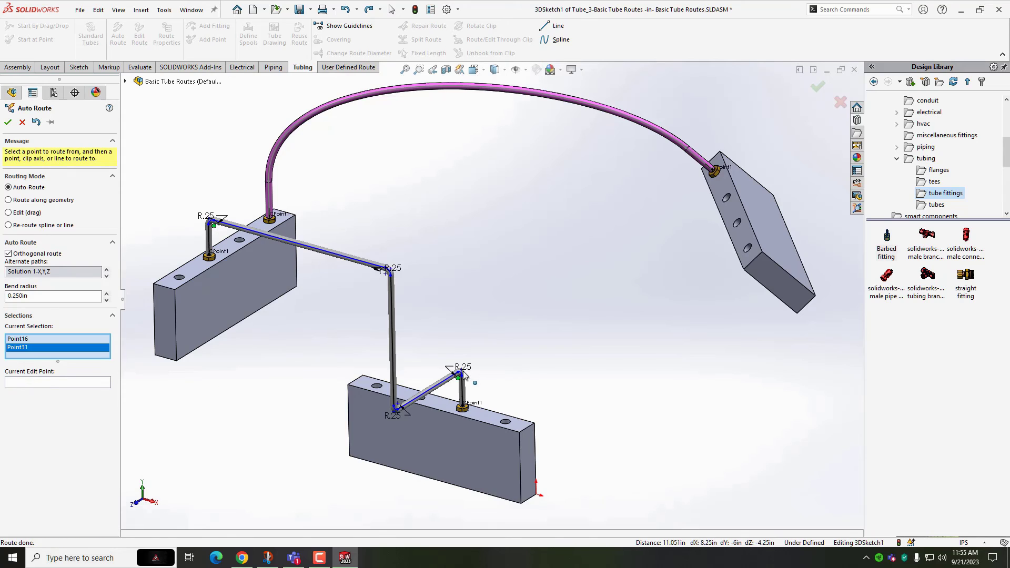
{"action": "key", "text": "Down"}
{"action": "key", "text": "Down"}
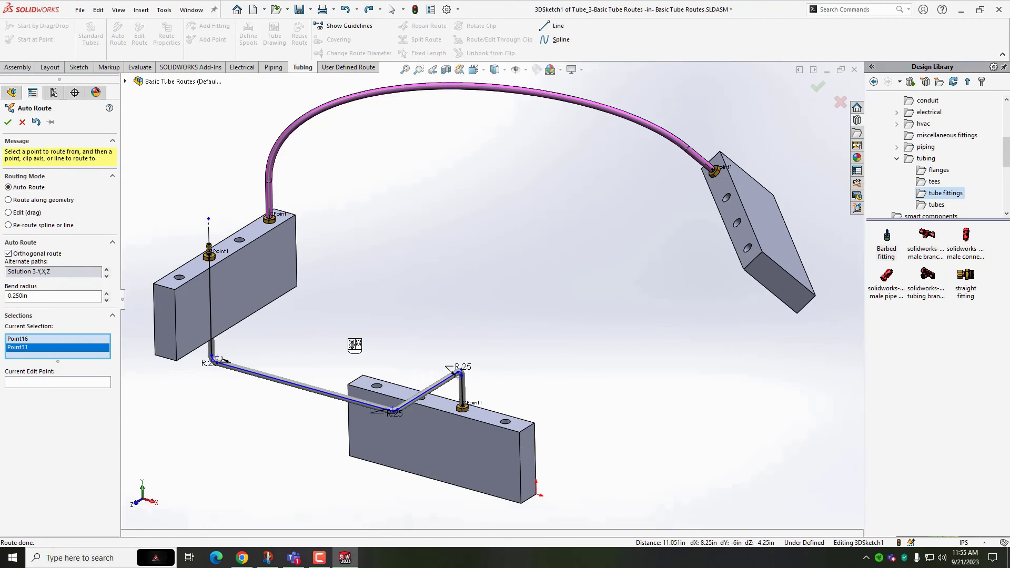
{"action": "key", "text": "Down"}
{"action": "key", "text": "Down"}
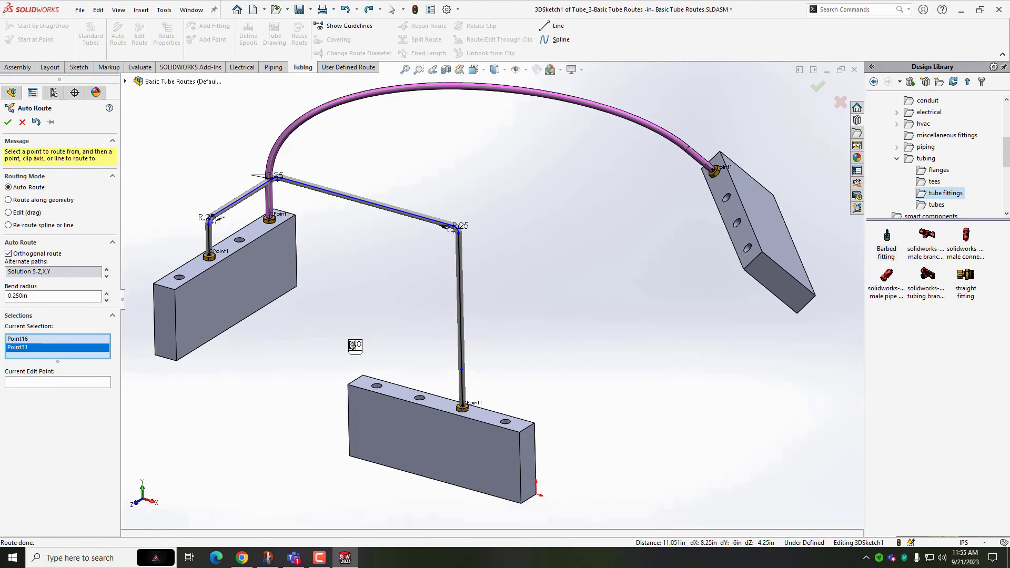
{"action": "key", "text": "Down"}
{"action": "key", "text": "Down"}
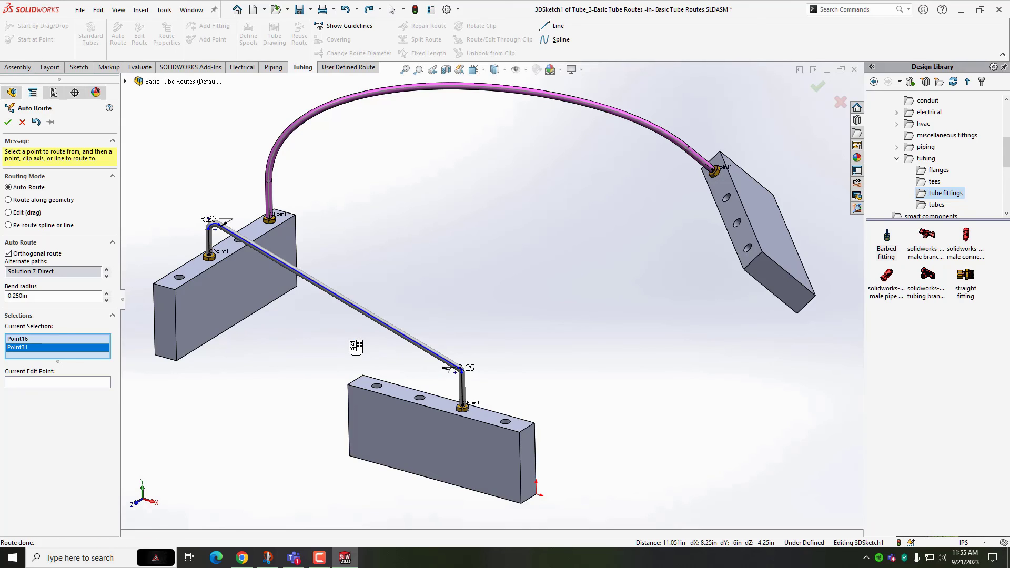
{"action": "key", "text": "Down"}
{"action": "key", "text": "Down"}
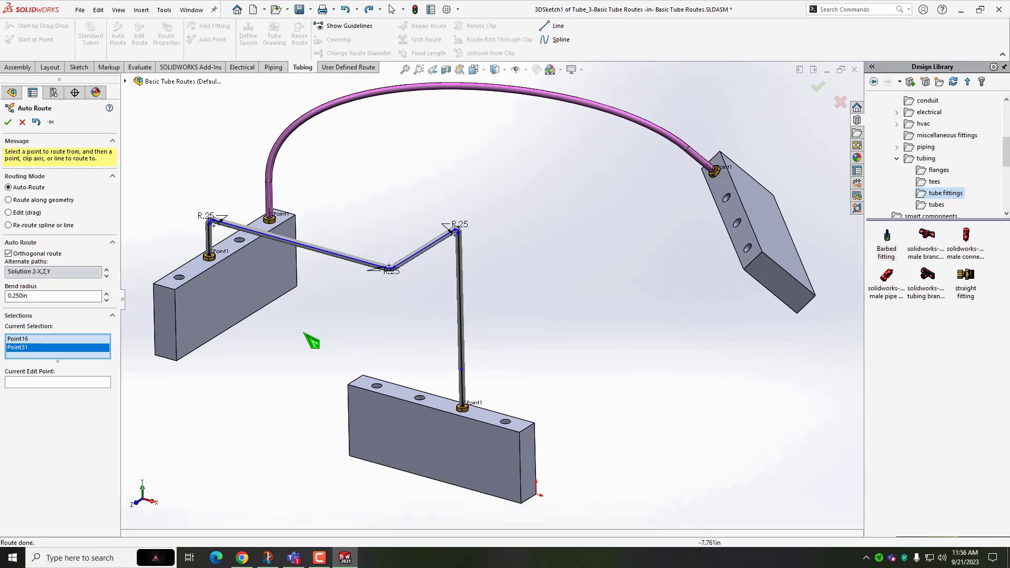
{"action": "left_click", "coordinate": [8, 123]}
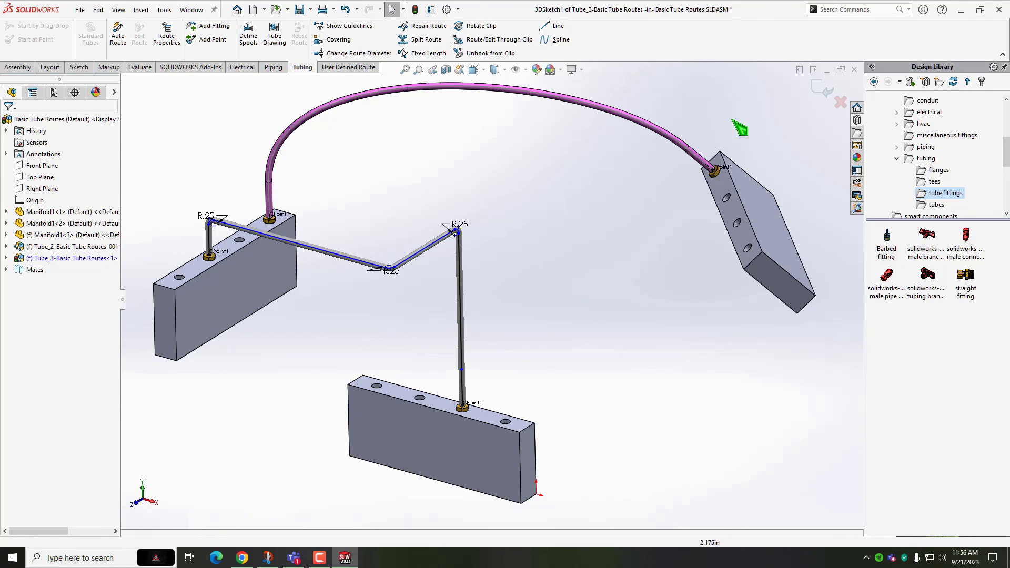
{"action": "left_click", "coordinate": [823, 94]}
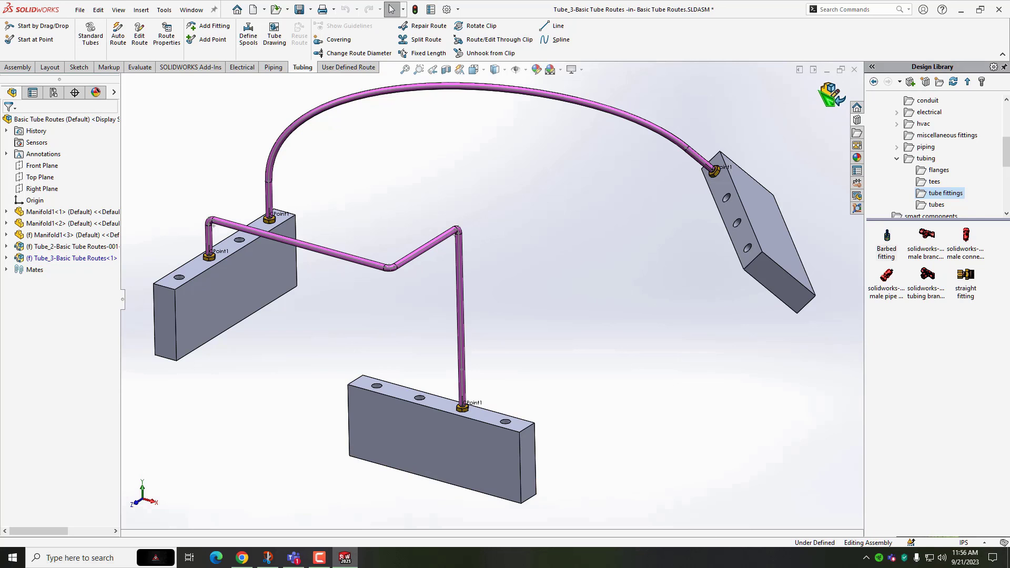
{"action": "left_click", "coordinate": [834, 95]}
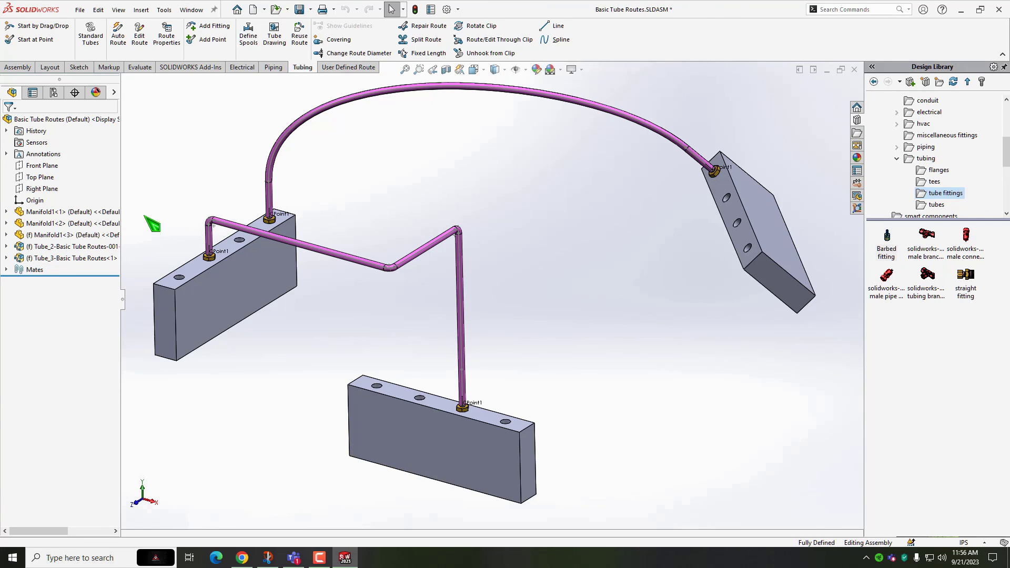